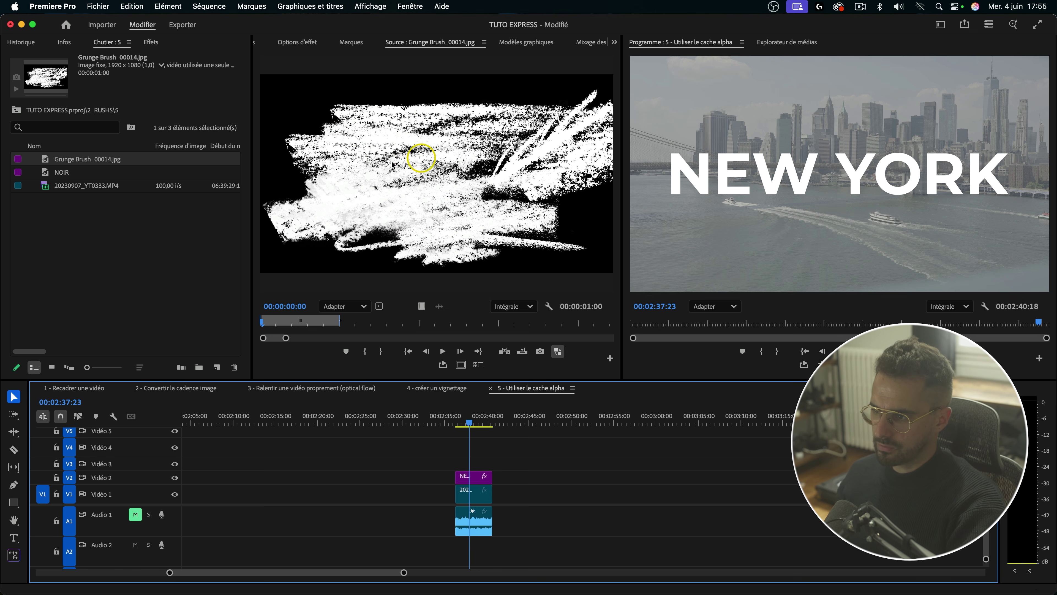
Place Grunge Brush_00014.jpg on Vidéo 3 above the NEW YORK title and extend it to the title's full duration.
mouse_move(45, 161)
left_mouse_down()
mouse_move(524, 366)
mouse_move(460, 462)
left_mouse_up()
key("=")
key("=")
mouse_move(541, 461)
left_mouse_down()
mouse_move(788, 462)
mouse_move(708, 458)
left_mouse_up()
scroll(609, 436, "right", 5)
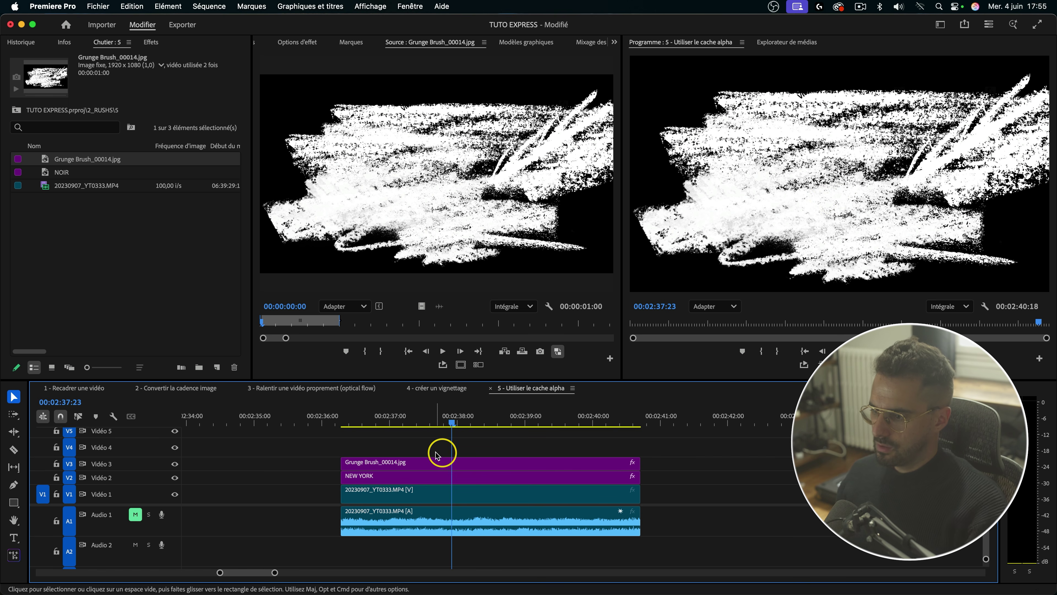
Find the Incrustation Cache de piste effect and apply it to the NEW YORK title clip.
left_click(455, 460)
key("shift+super+e")
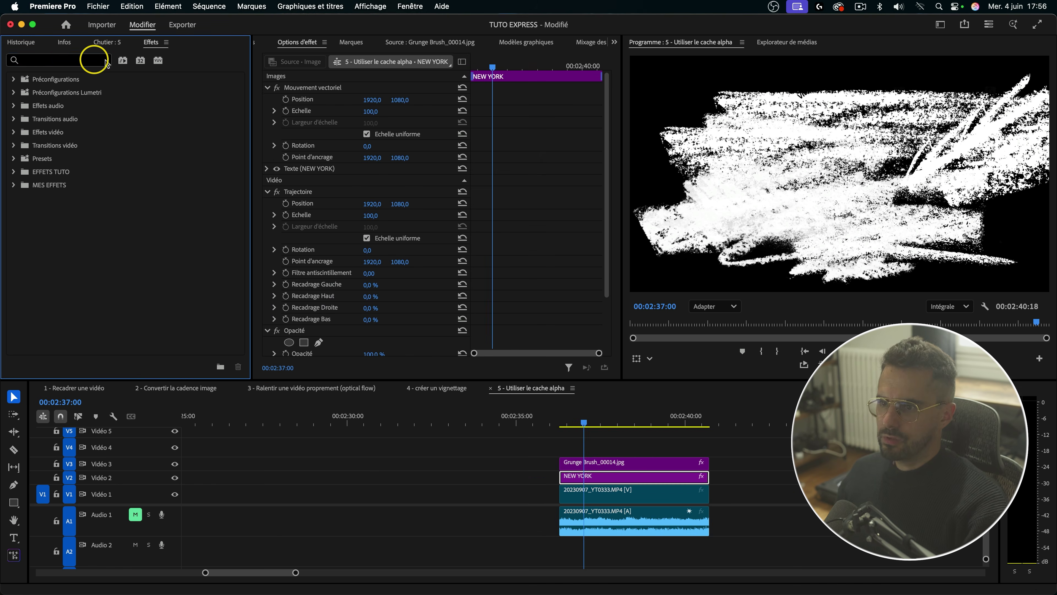
left_click(58, 60)
type("cache")
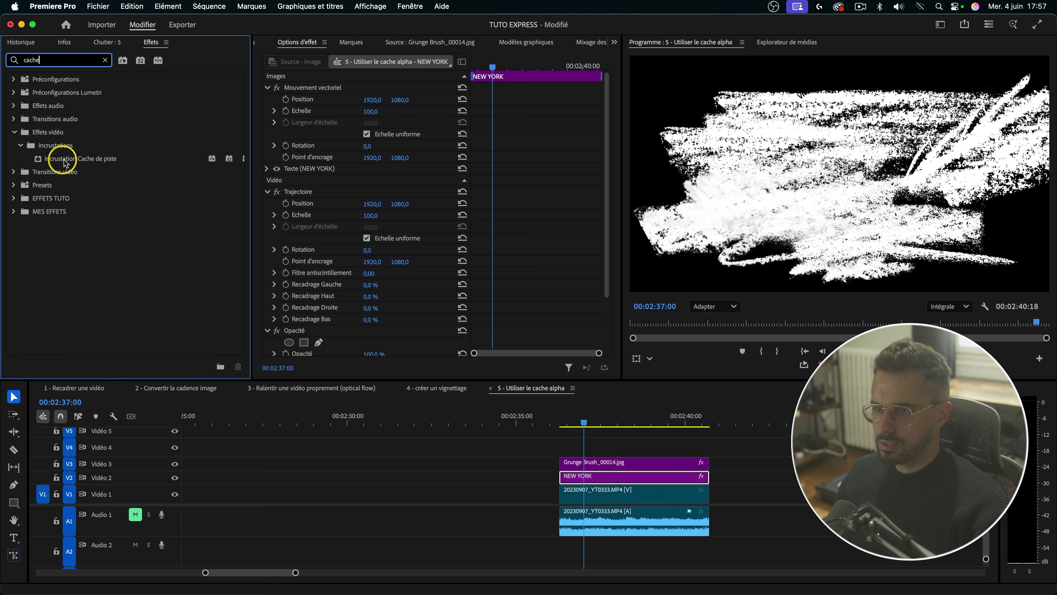
left_click(60, 161)
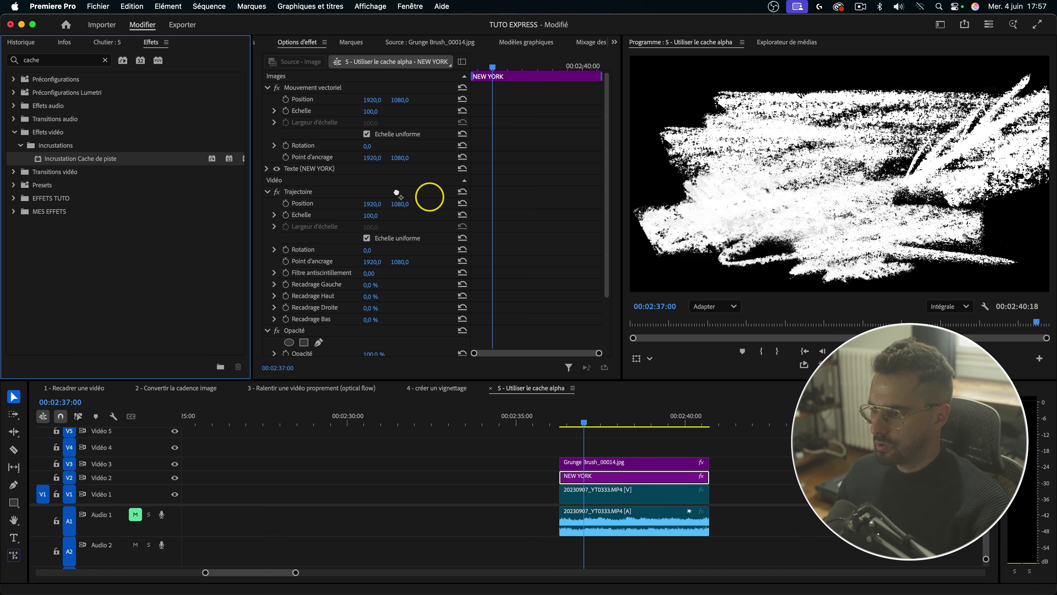
left_click_drag(614, 316, 639, 478)
scroll(473, 473, "right", 5)
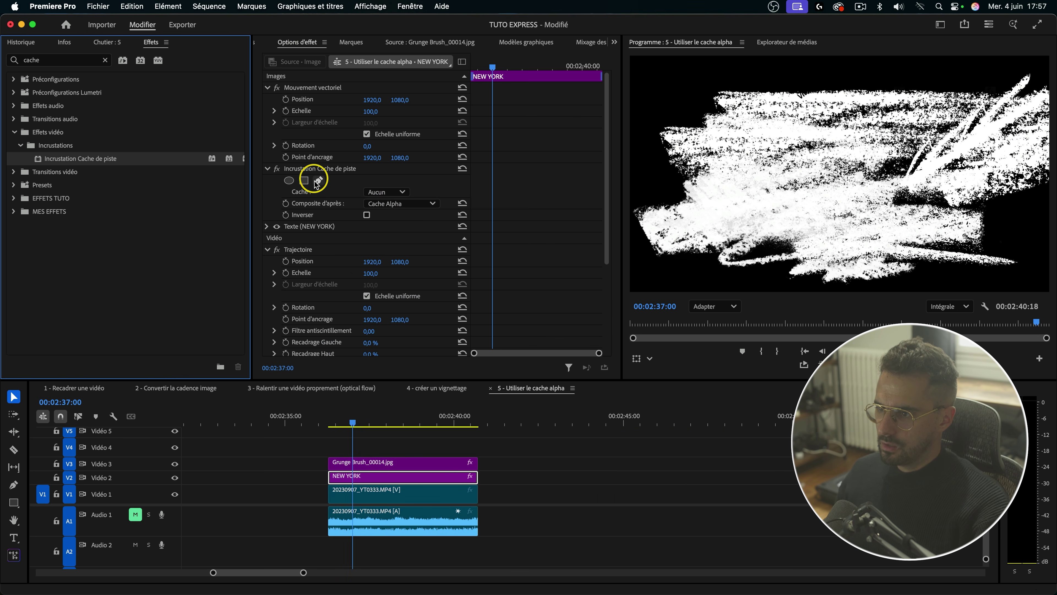
Set the NEW YORK title's Incrustation Cache de piste to use Vidéo 3 as Cache and Cache par lumi. as Composite d'après.
left_click(398, 192)
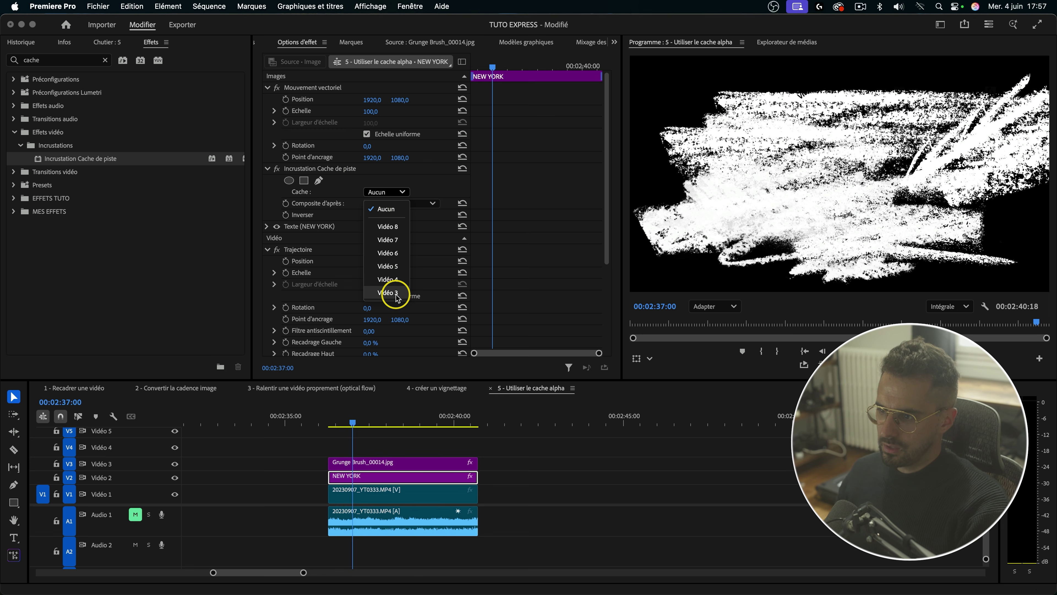
left_click(388, 292)
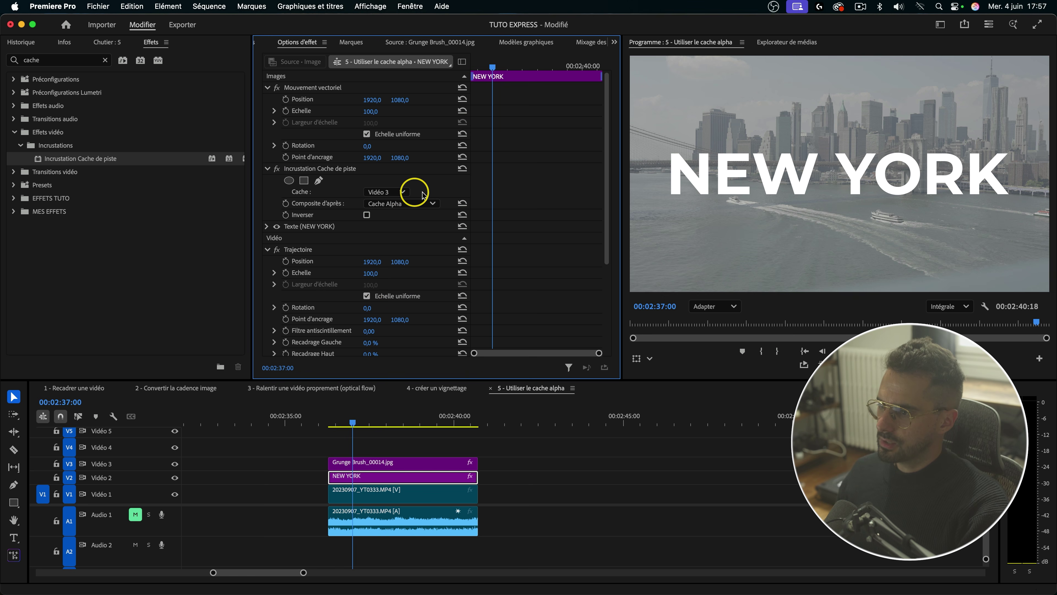
left_click(396, 466)
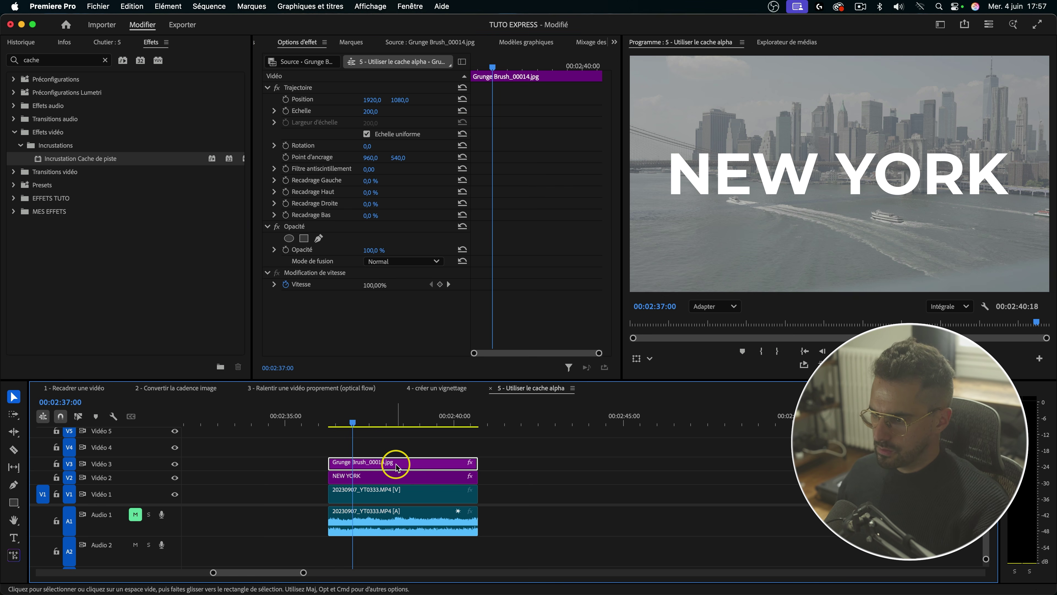
left_click(395, 476)
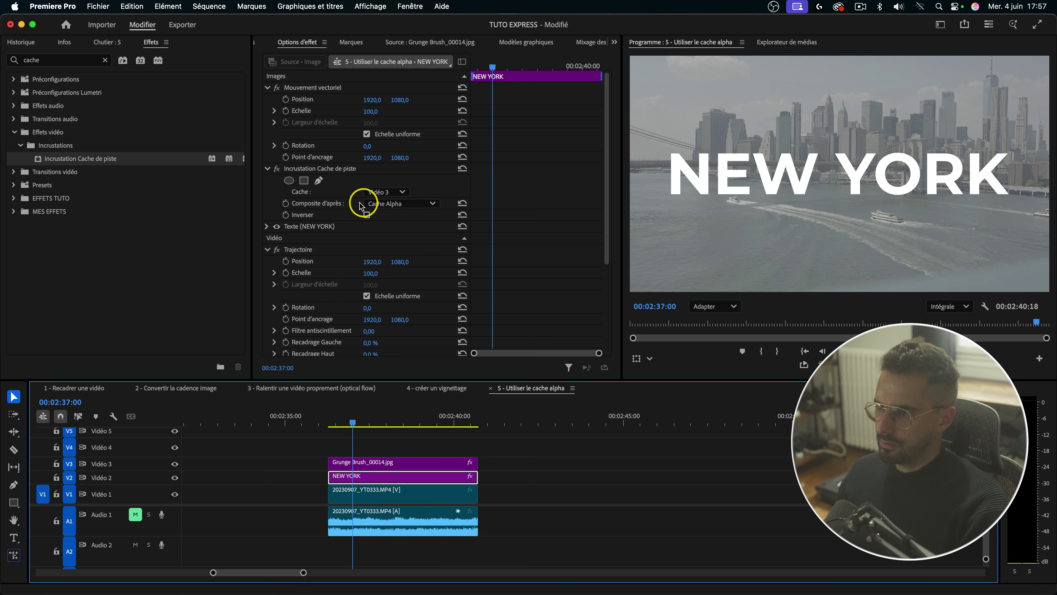
left_click(383, 204)
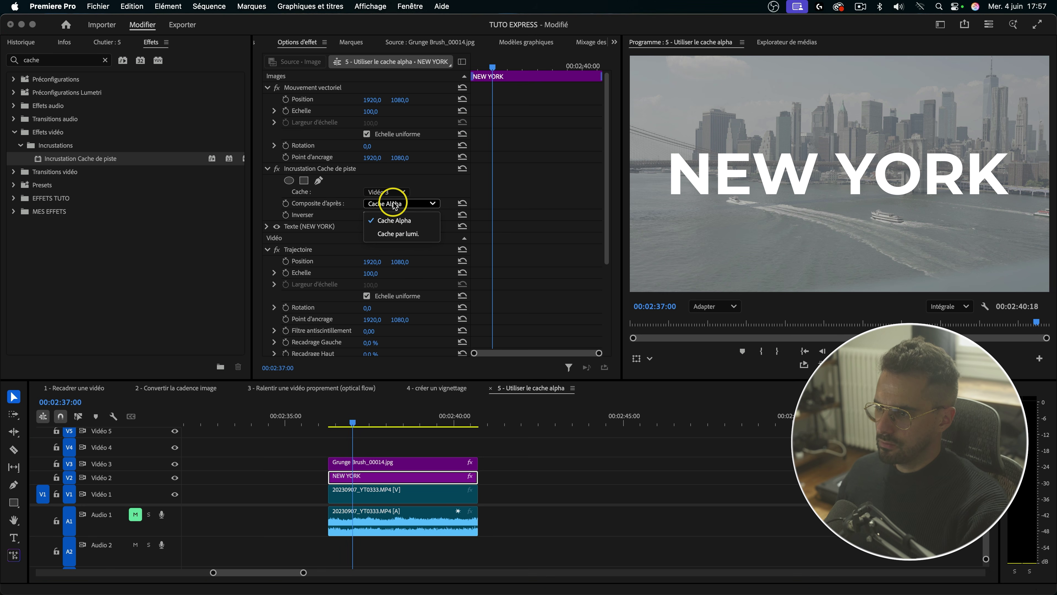
left_click(402, 236)
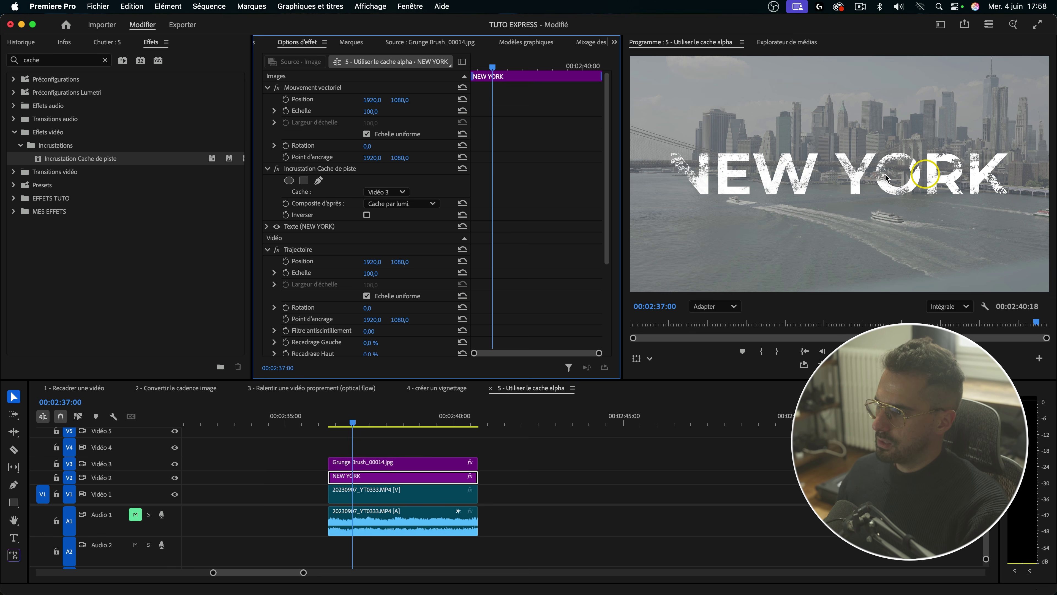
Reposition the grunge brush image to 1788, 1194 so its texture covers the title lettering.
left_click(386, 466)
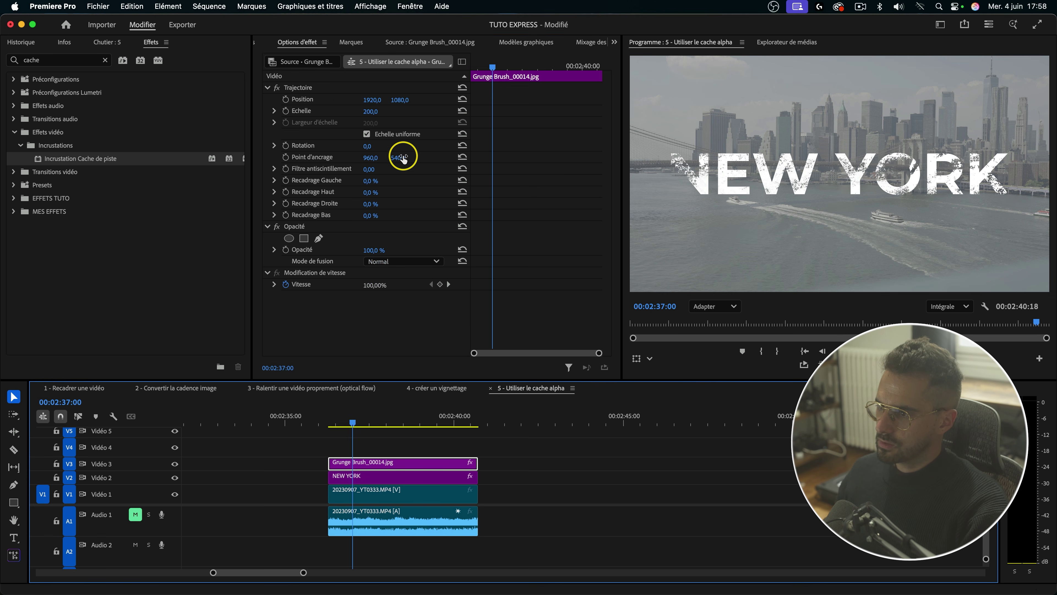
left_click_drag(400, 105, 466, 105)
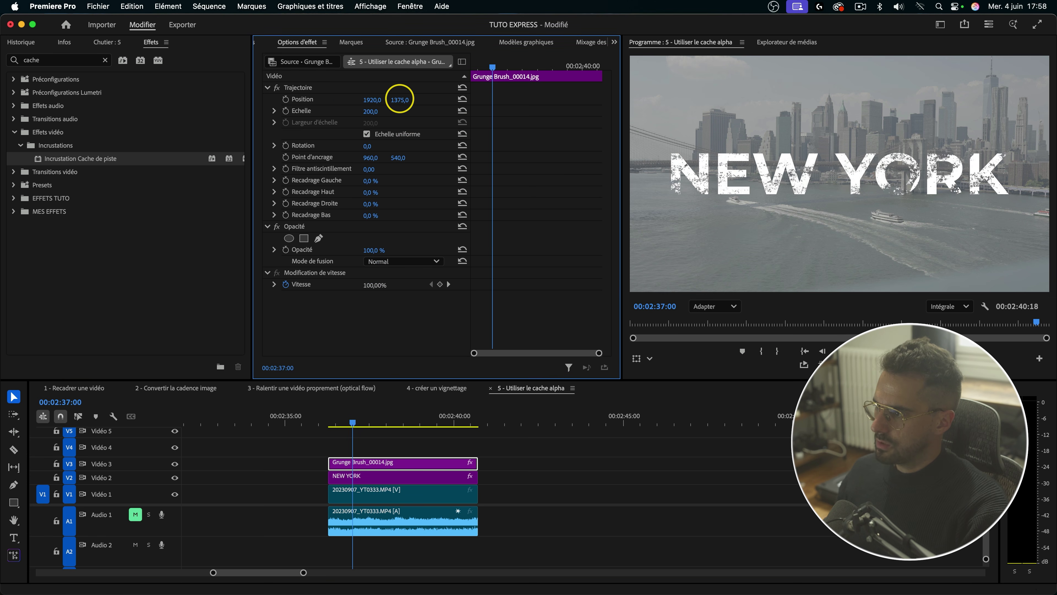
left_click_drag(400, 99, 366, 99)
Play the textured title from the clip's start with Audio 1 unmuted, then mute Audio 1 again and return to the start.
left_click(329, 422)
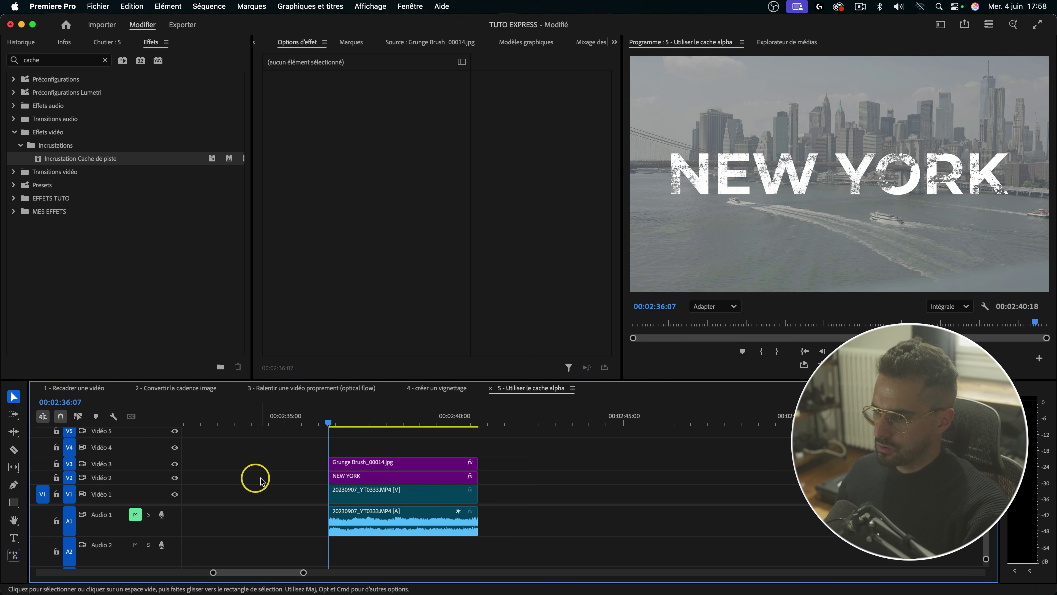
left_click(136, 515)
key("space")
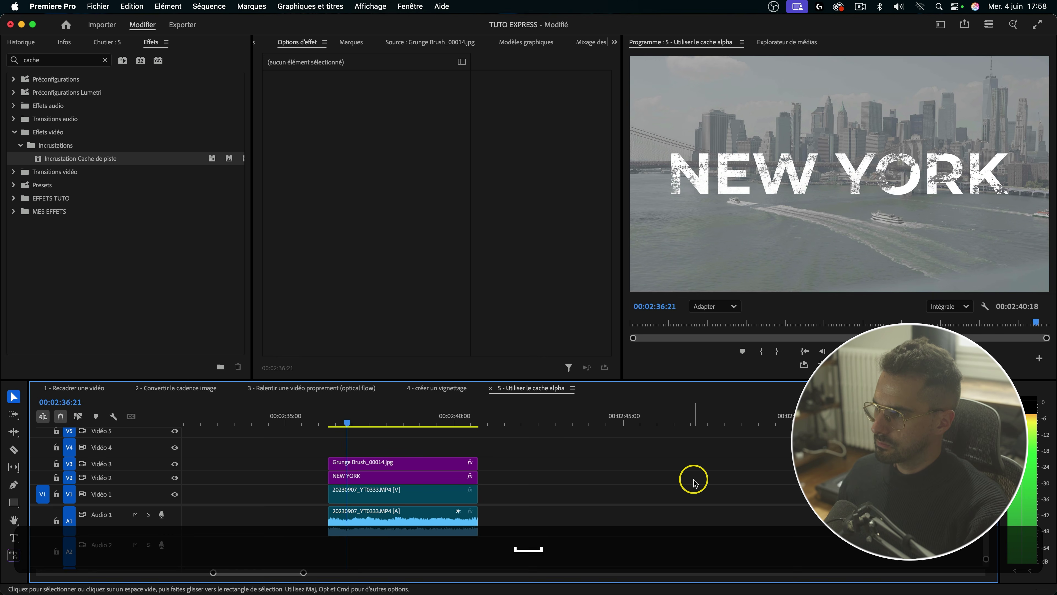
key("space")
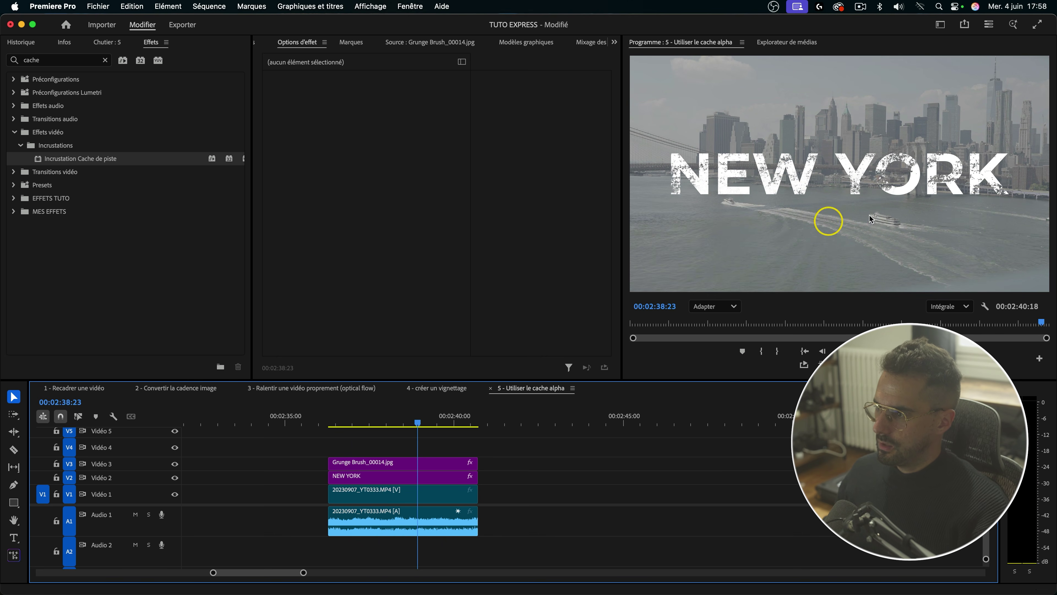
left_click(135, 515)
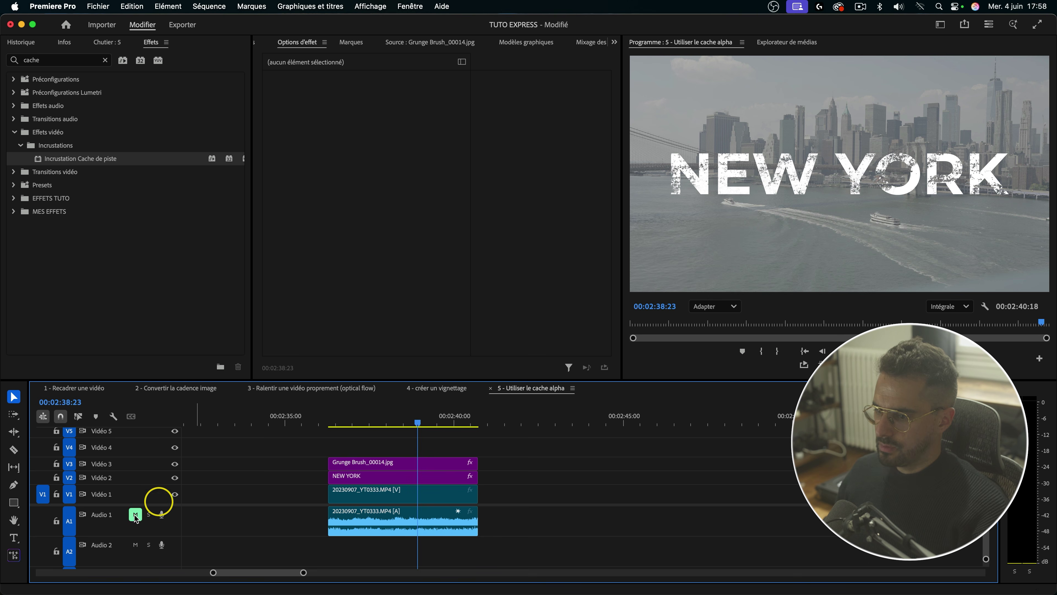
left_click(330, 420, "shift")
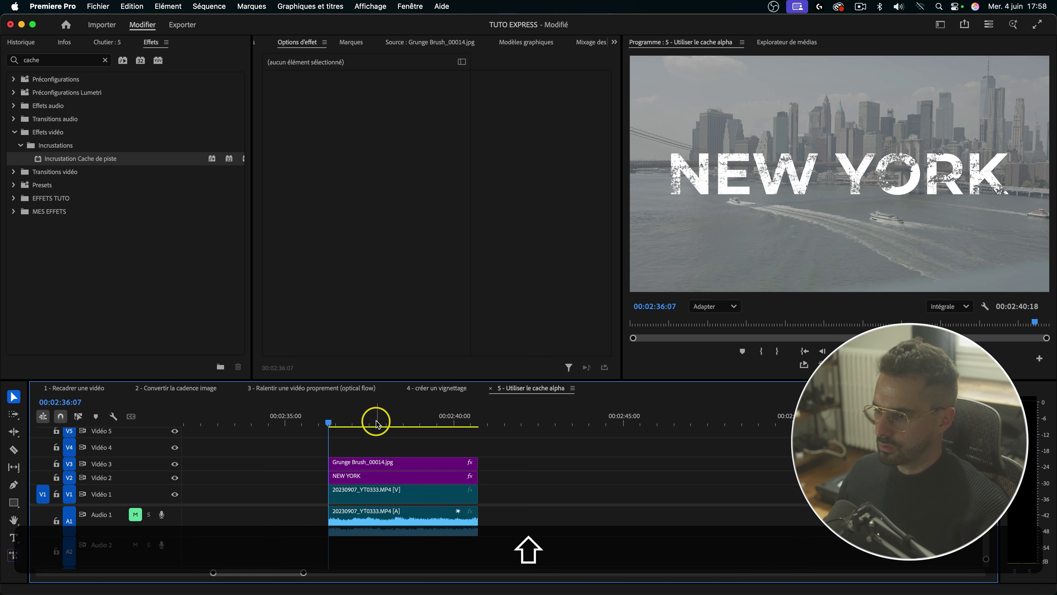
Try a different horizontal Position for the grunge brush image and undo the change.
left_click(377, 464)
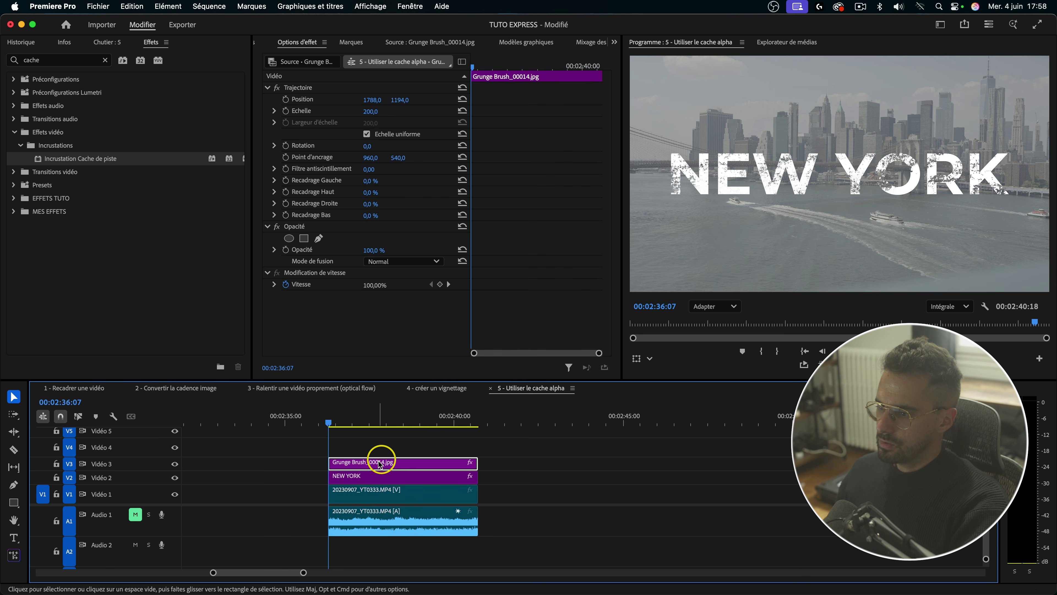
left_click(371, 100)
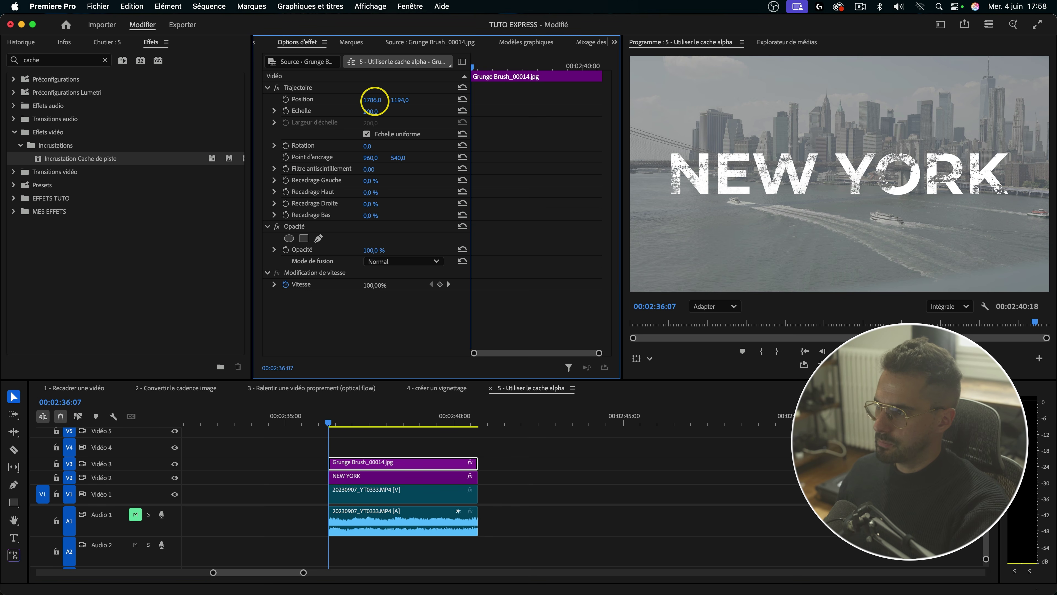
type("526")
key("Return")
left_click_drag(374, 101, 374, 101)
key("super+z")
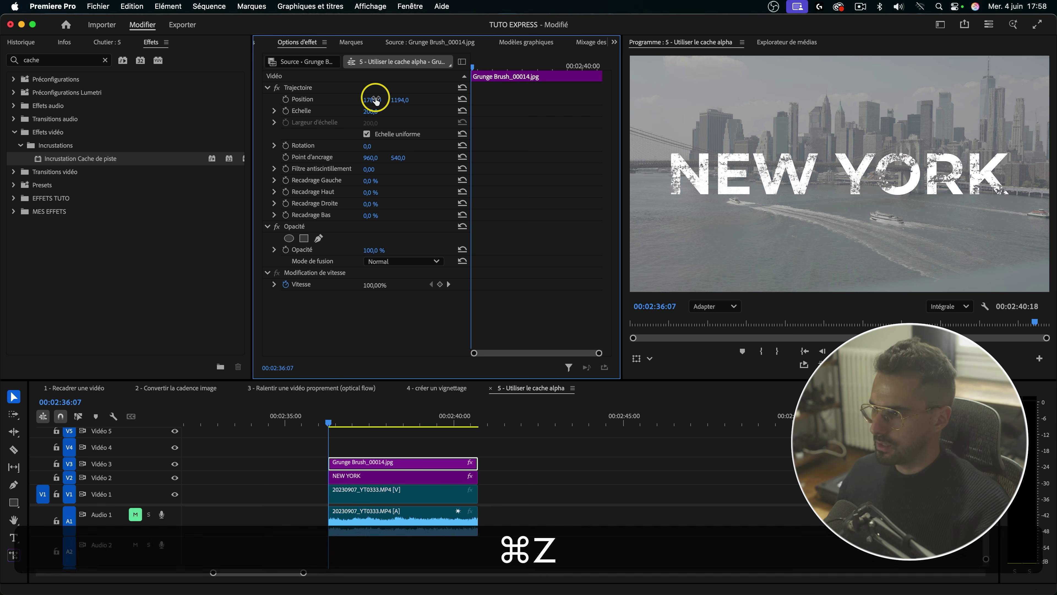
Find the Recadrage video effect and apply it to the grunge brush clip on Vidéo 3.
double_click(33, 60)
key("BackSpace")
type("recad")
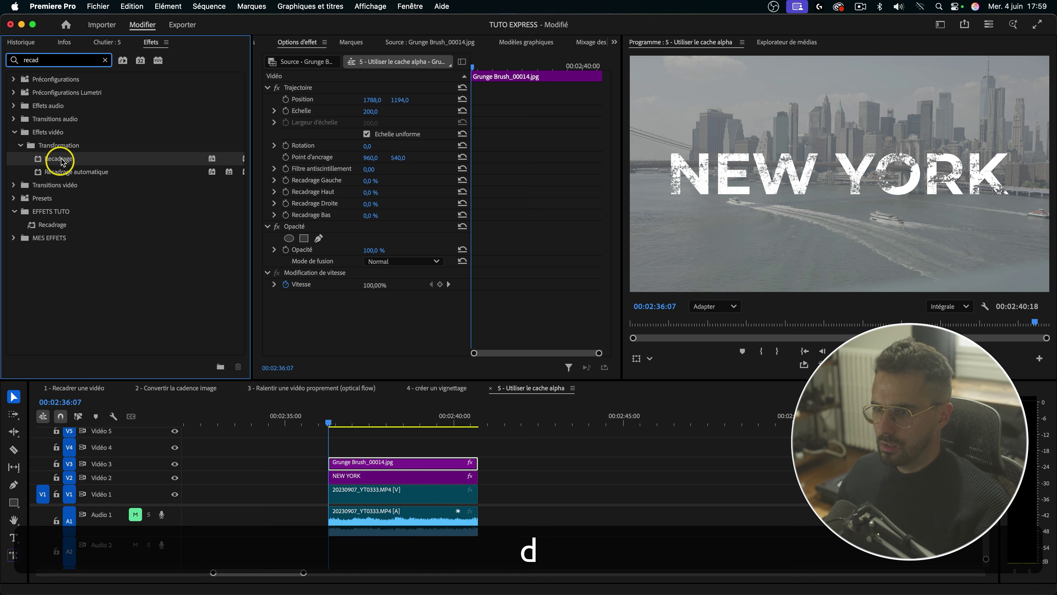
mouse_move(61, 161)
left_mouse_down()
mouse_move(189, 219)
mouse_move(414, 468)
left_mouse_up()
scroll(394, 331, "down", 3)
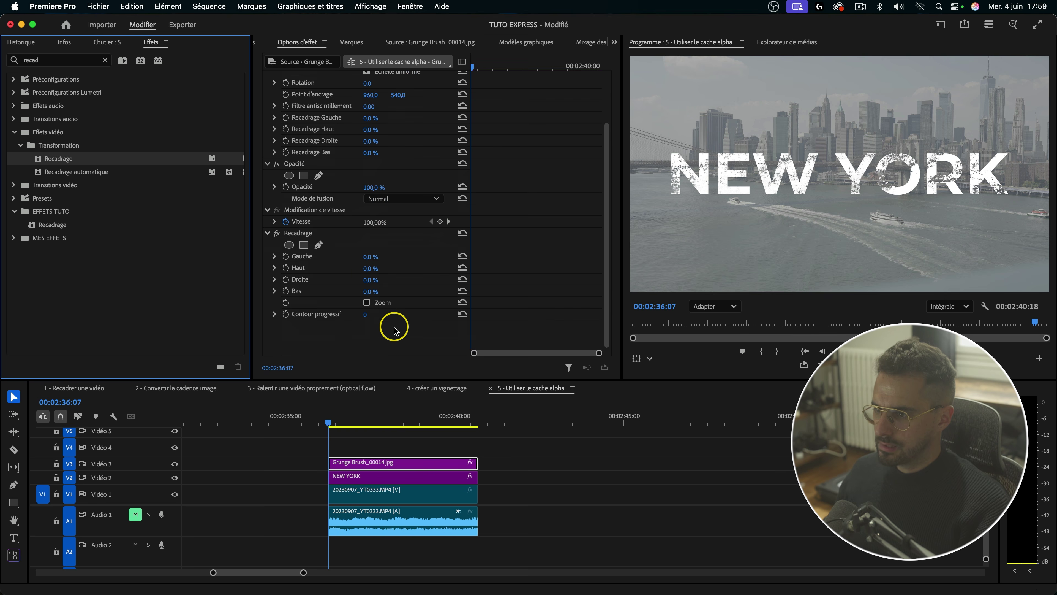
Set the Recadrage effect's Contour progressif to 28 and raise Droite until the whole title is hidden.
left_click_drag(364, 283, 367, 279)
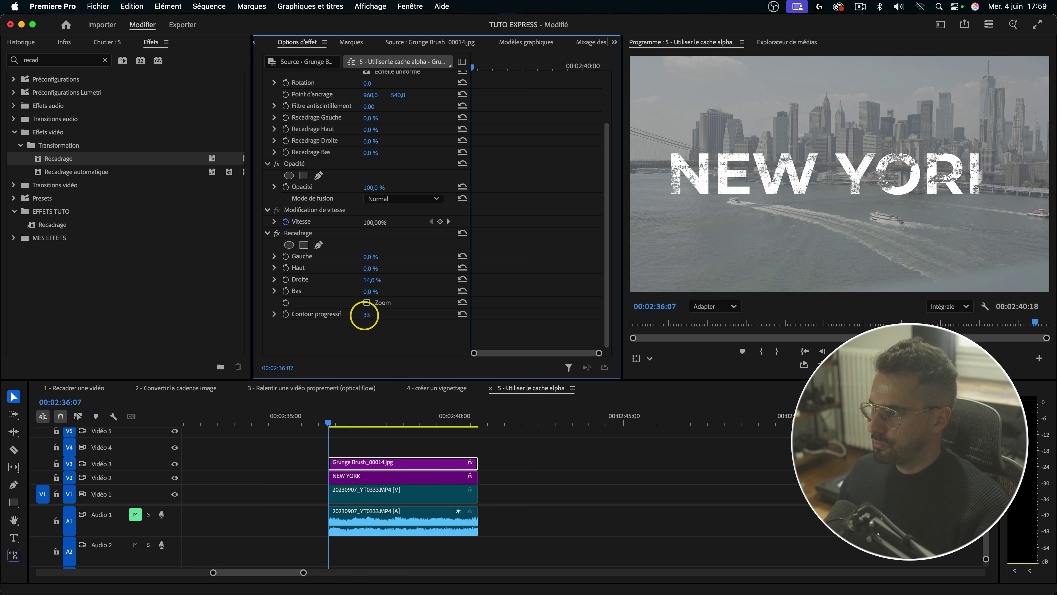
left_click_drag(371, 285, 371, 279)
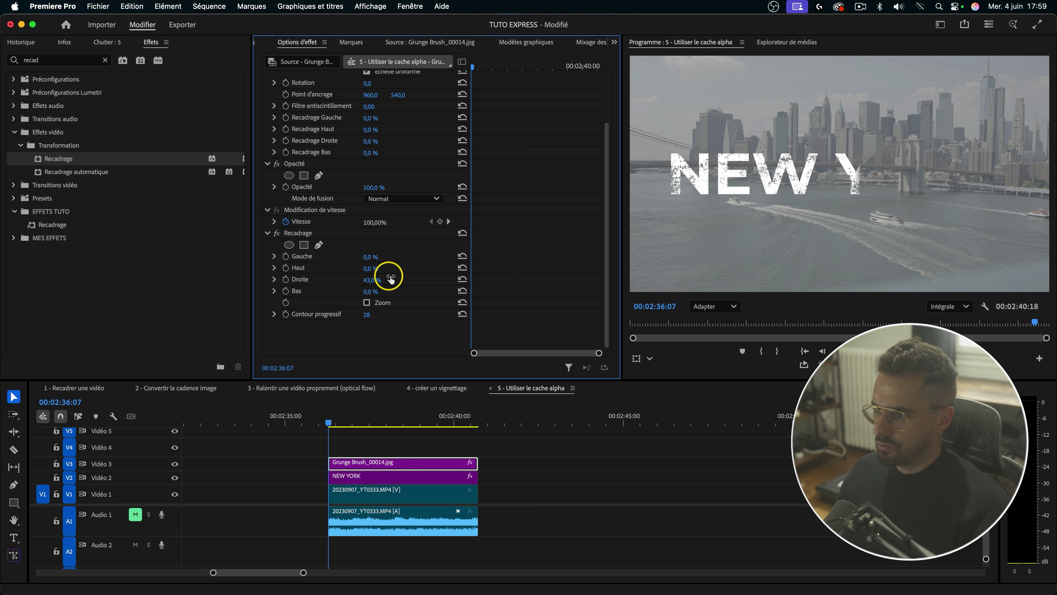
mouse_move(372, 280)
left_mouse_down()
mouse_move(396, 279)
mouse_move(359, 279)
mouse_move(368, 279)
left_mouse_up()
Keyframe Recadrage's Droite at the clip's start and at 00:02:38:07, lowering the second value so the whole title is revealed.
left_click(286, 279)
left_click_drag(340, 426, 396, 425)
left_click_drag(372, 282, 354, 282)
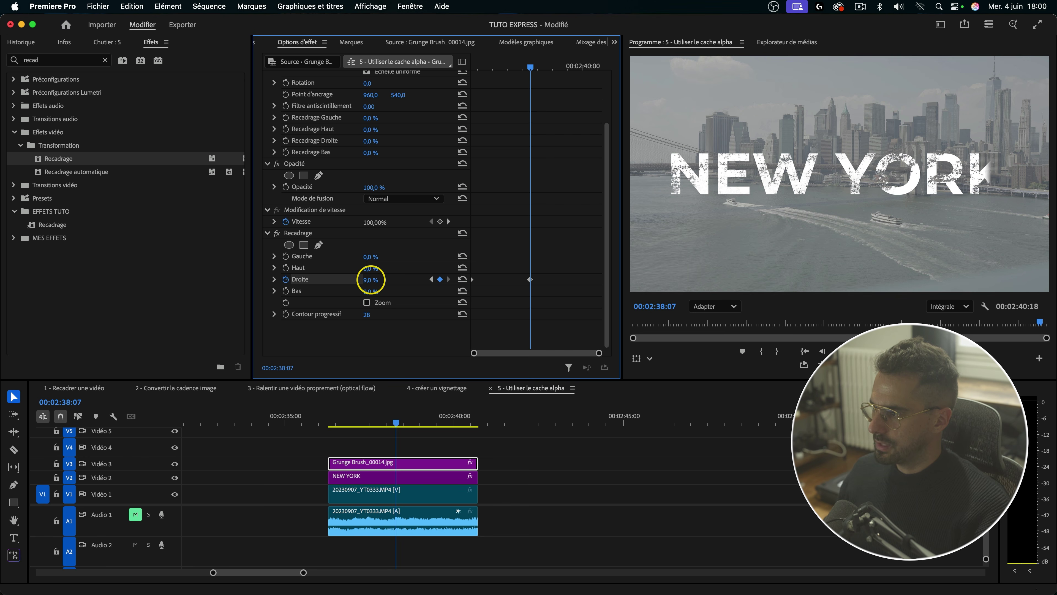
Play back and scrub through the title's reveal animation.
left_click_drag(340, 422, 334, 422)
key("space")
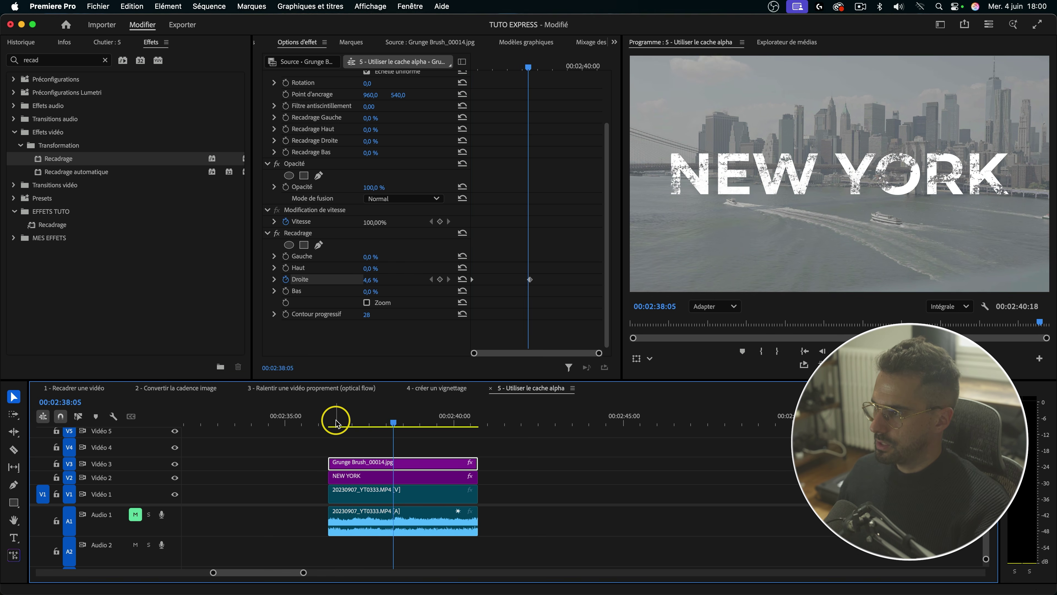
key("space")
left_click(355, 424)
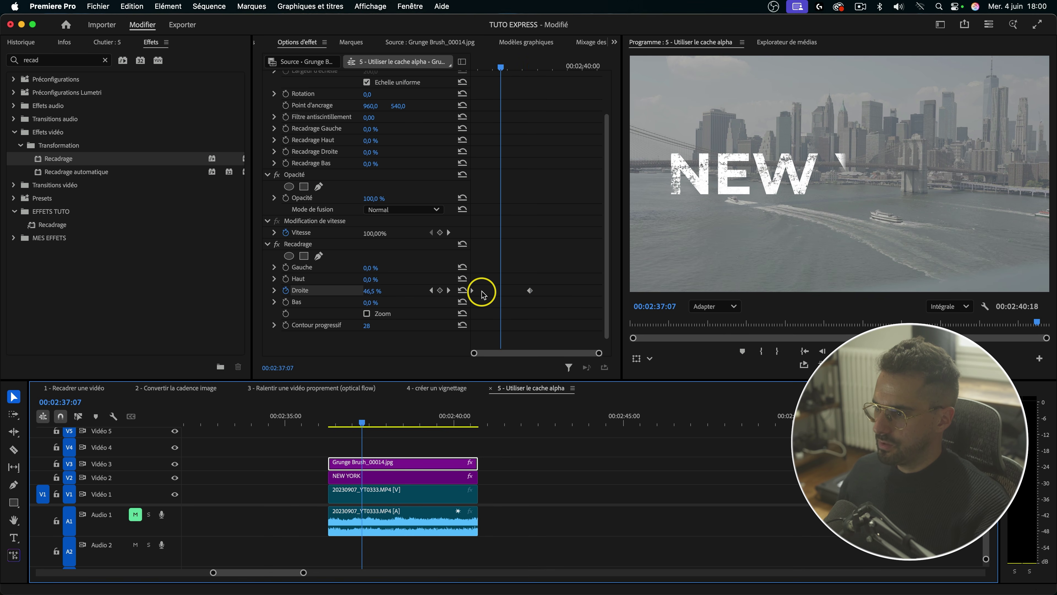
Set the first Droite keyframe's interpolation to Dégressif and the second's to Progressif.
right_click(473, 279)
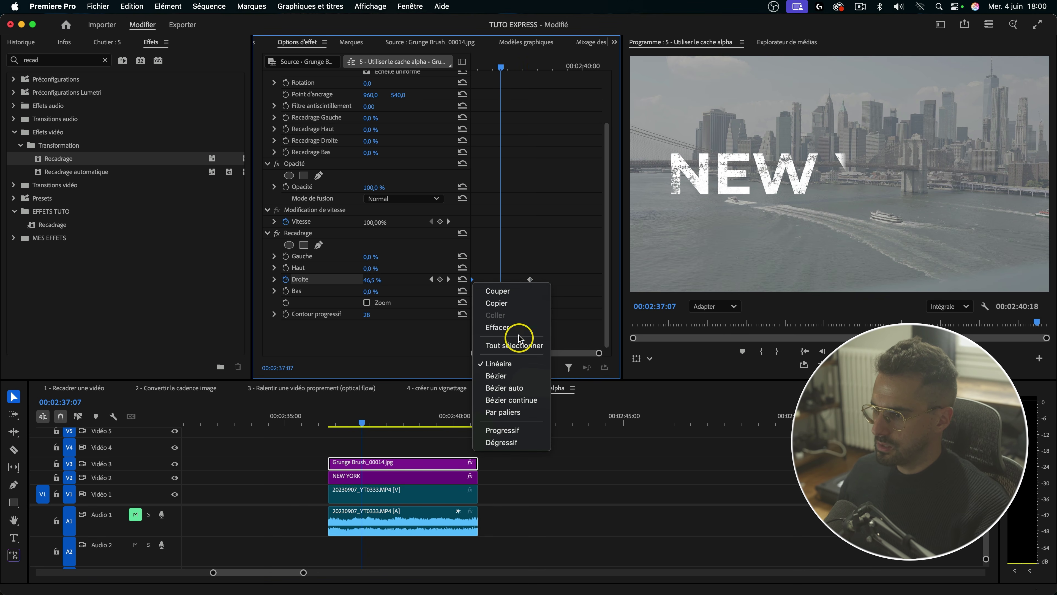
left_click(508, 442)
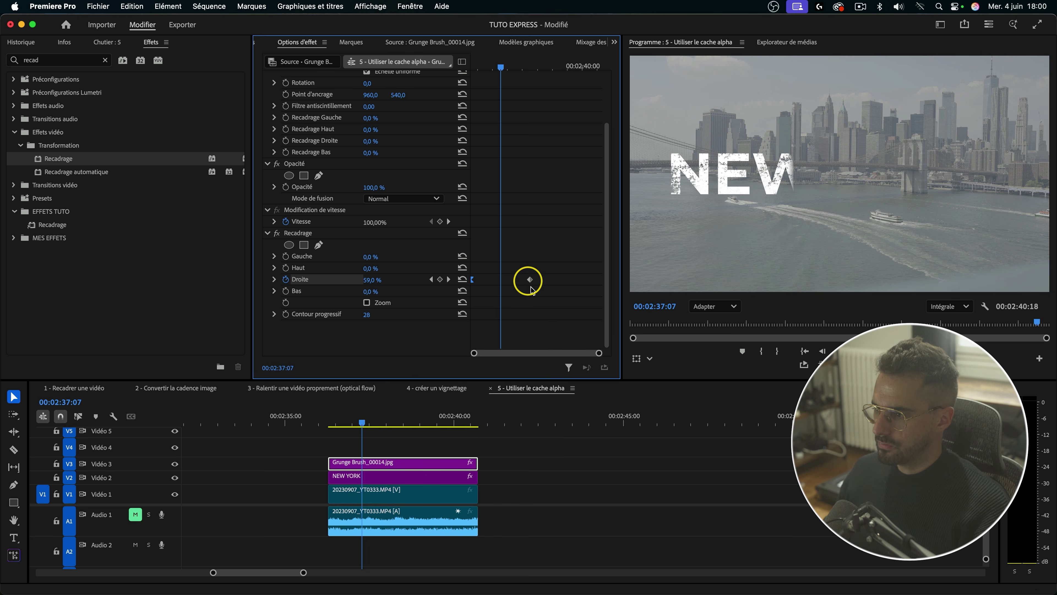
right_click(530, 279)
left_click(563, 428)
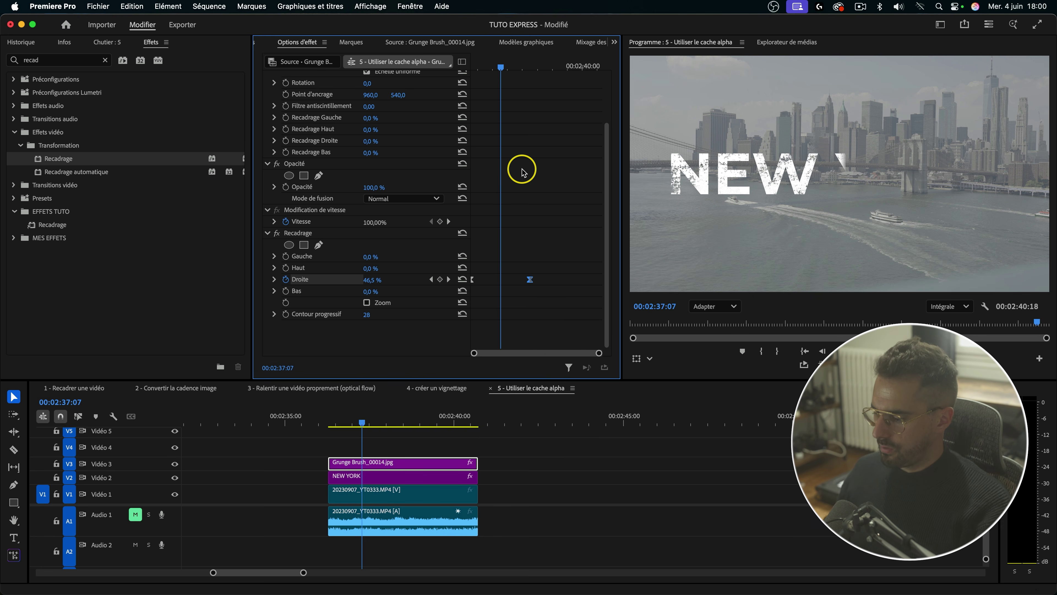
Play the title reveal full screen from the start of the clip.
left_click_drag(499, 68, 431, 63)
left_click(327, 421)
key("shift+super+f")
key("super+f")
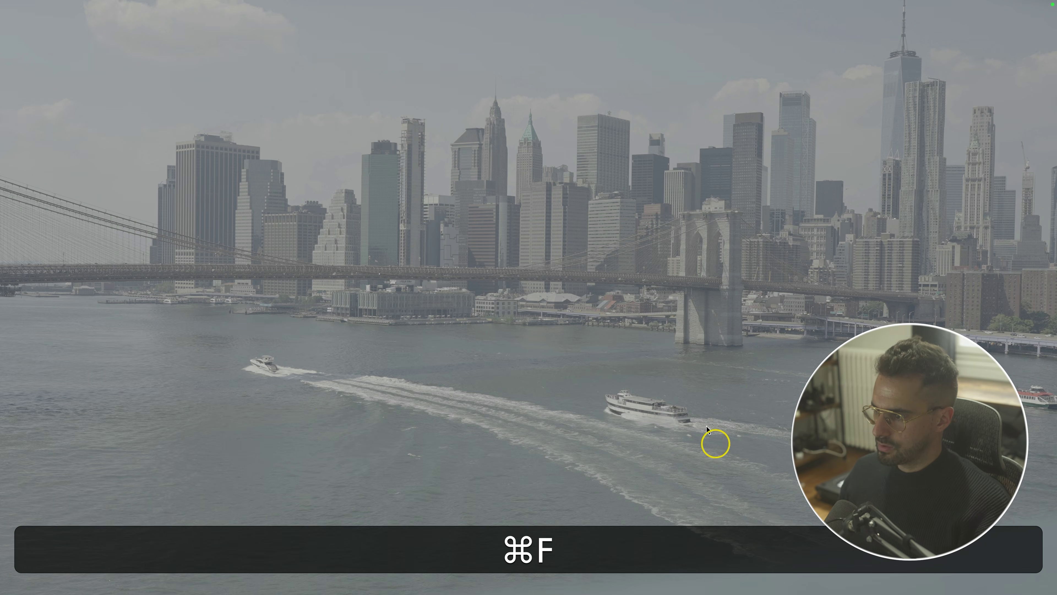
key("space")
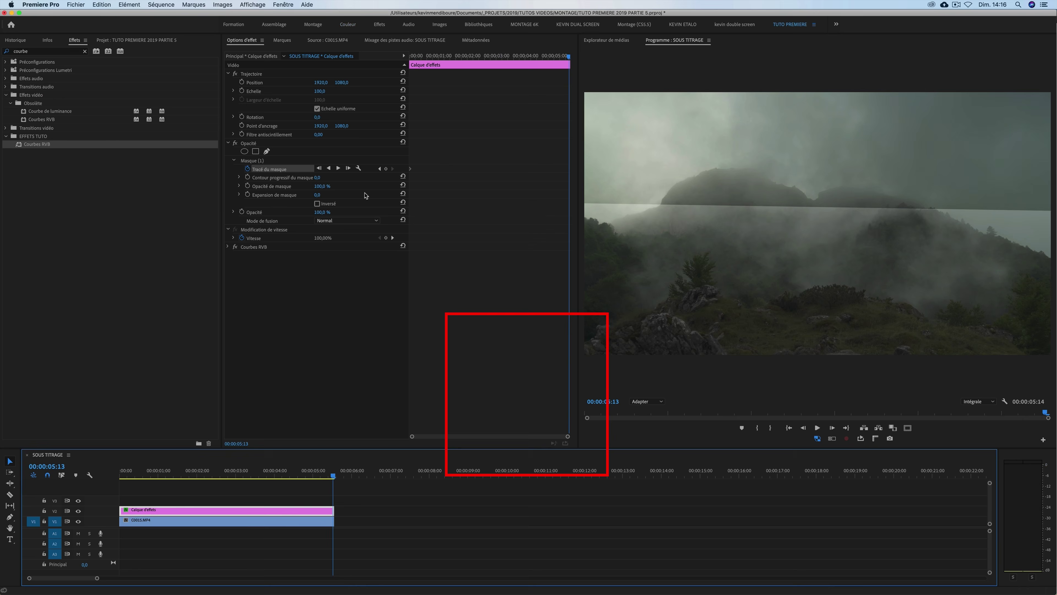
left_click_drag(835, 170, 821, 111)
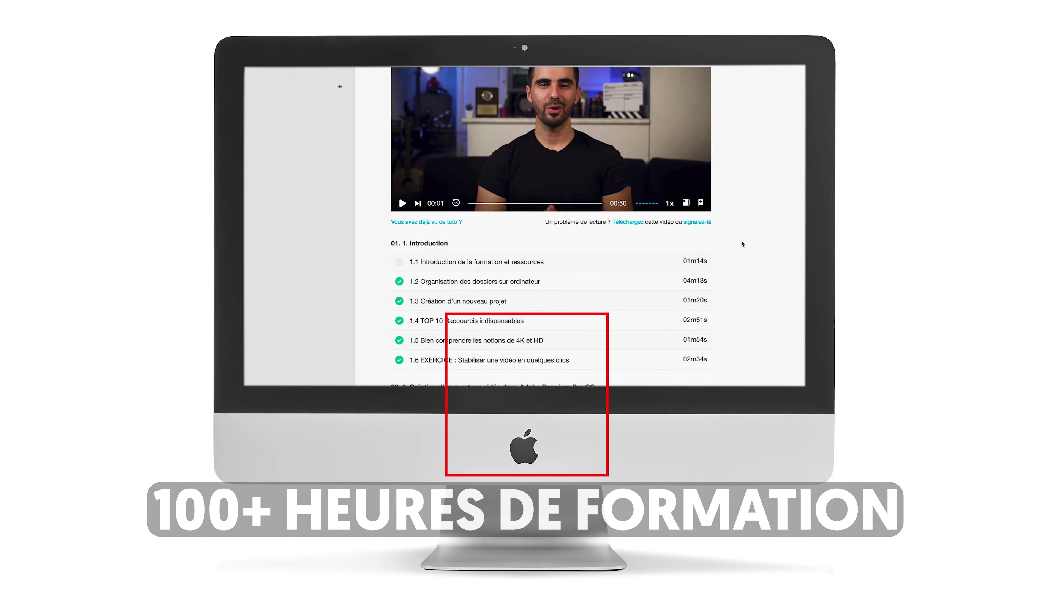